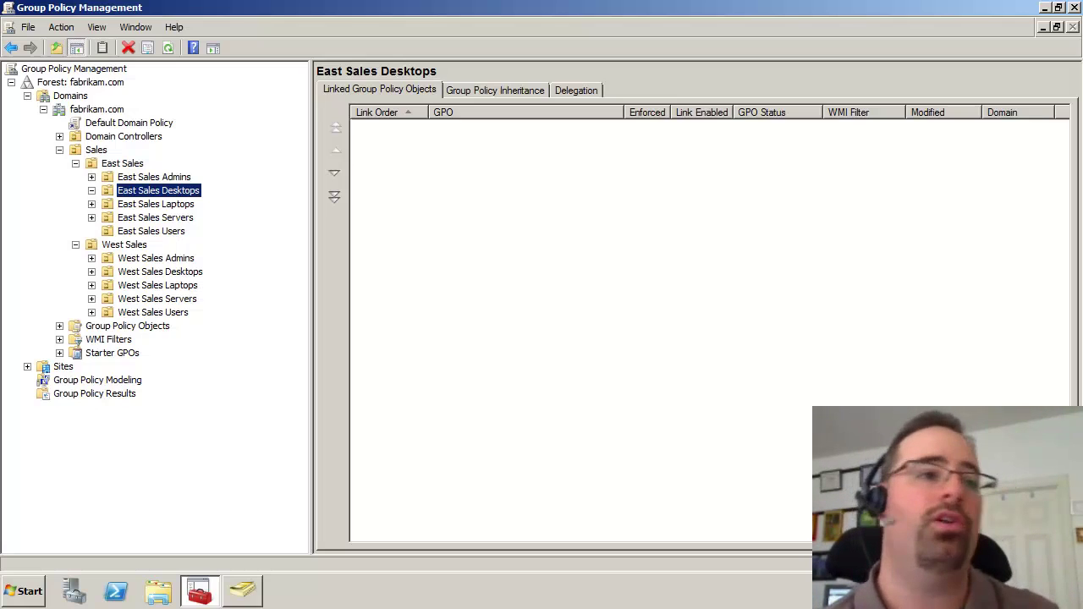
# Step: Create a GPO named 'Make Calc Pop up at Login' linked to the East Sales Desktops OU
pyautogui.rightClick(174, 191)
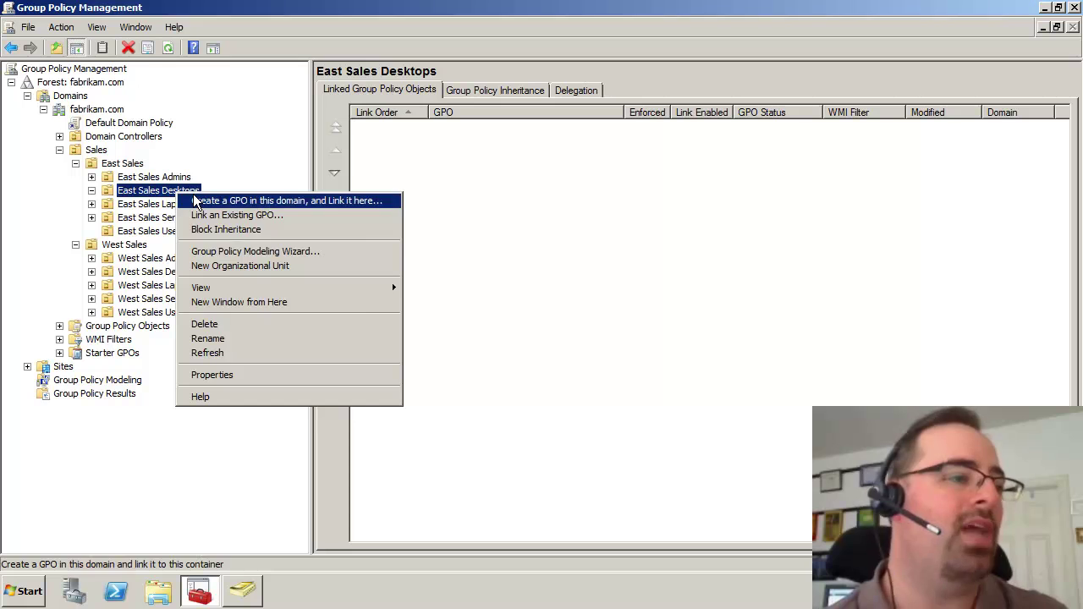
pyautogui.click(193, 196)
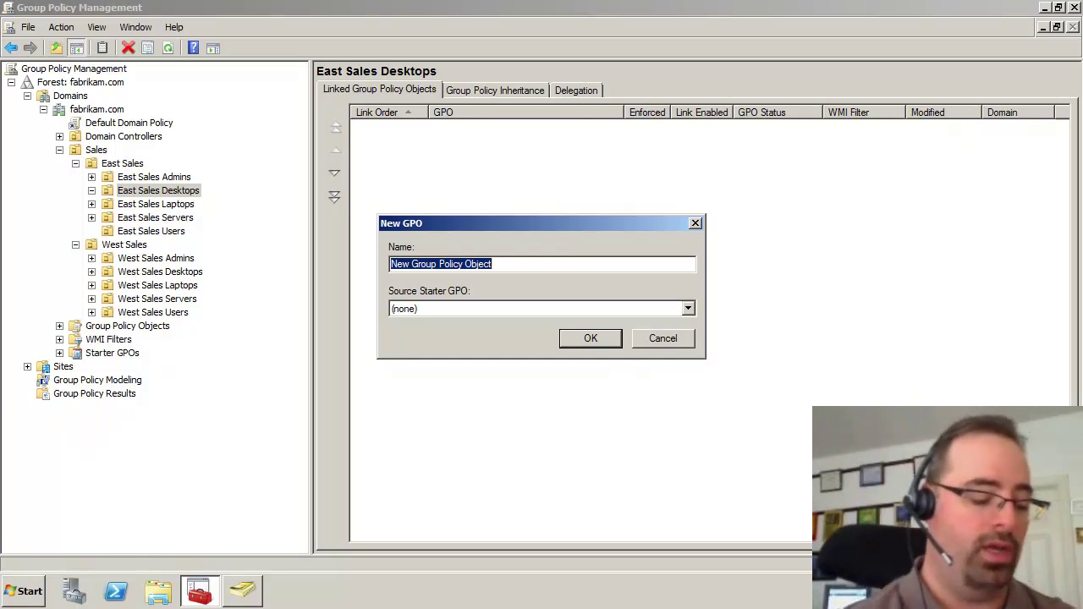
pyautogui.write('Make Calc Pop u')
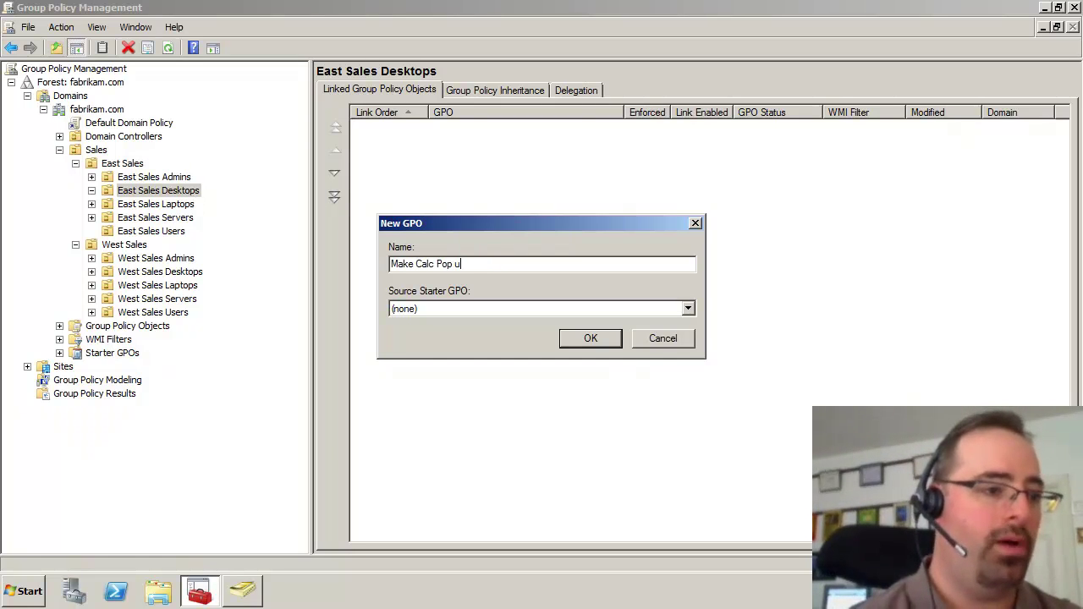
pyautogui.write('p at Login')
pyautogui.press('Return')
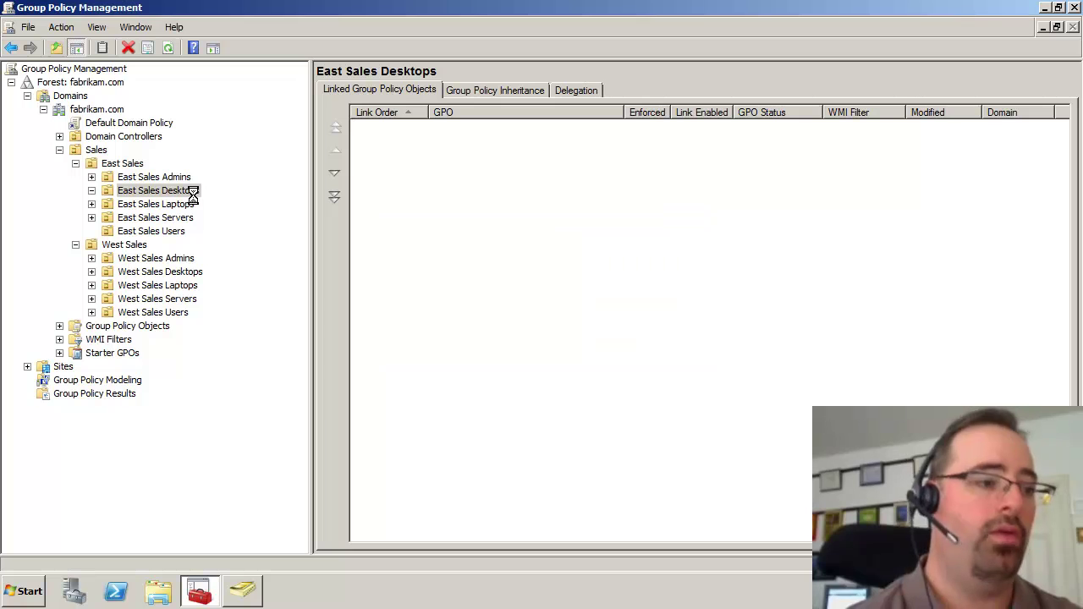
pyautogui.rightClick(210, 206)
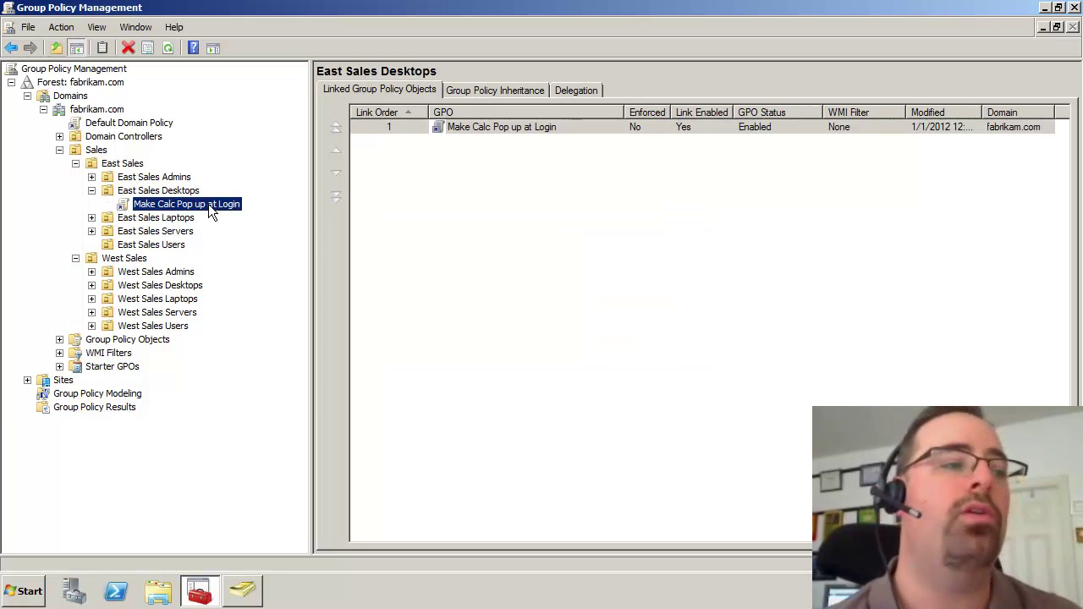
# Step: Edit the GPO and open Computer Configuration > Administrative Templates > System > Logon > Run these programs at user logon
pyautogui.click(238, 215)
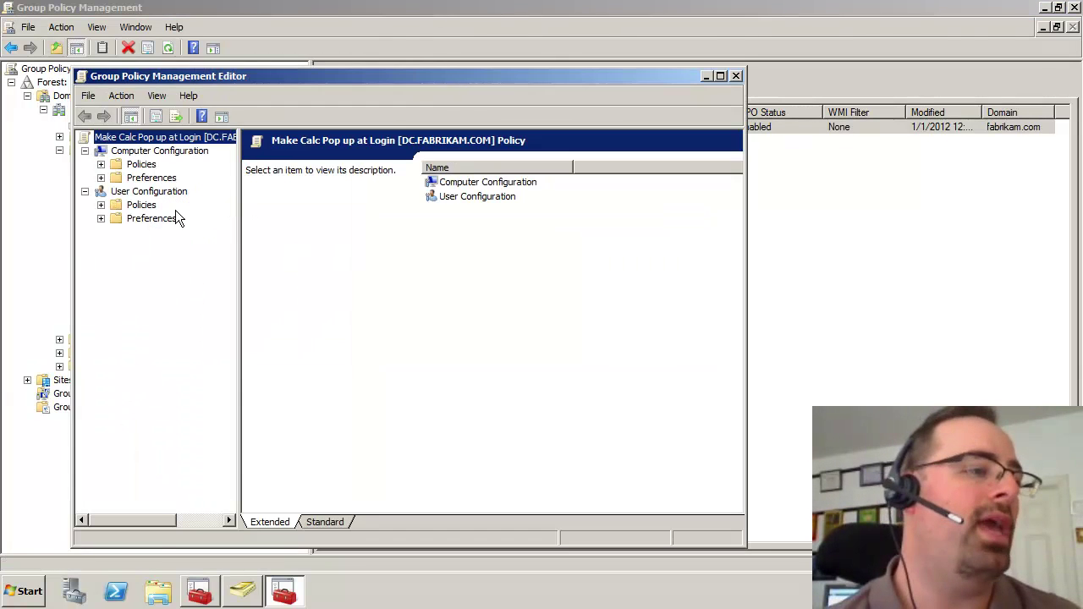
pyautogui.click(101, 164)
pyautogui.click(116, 205)
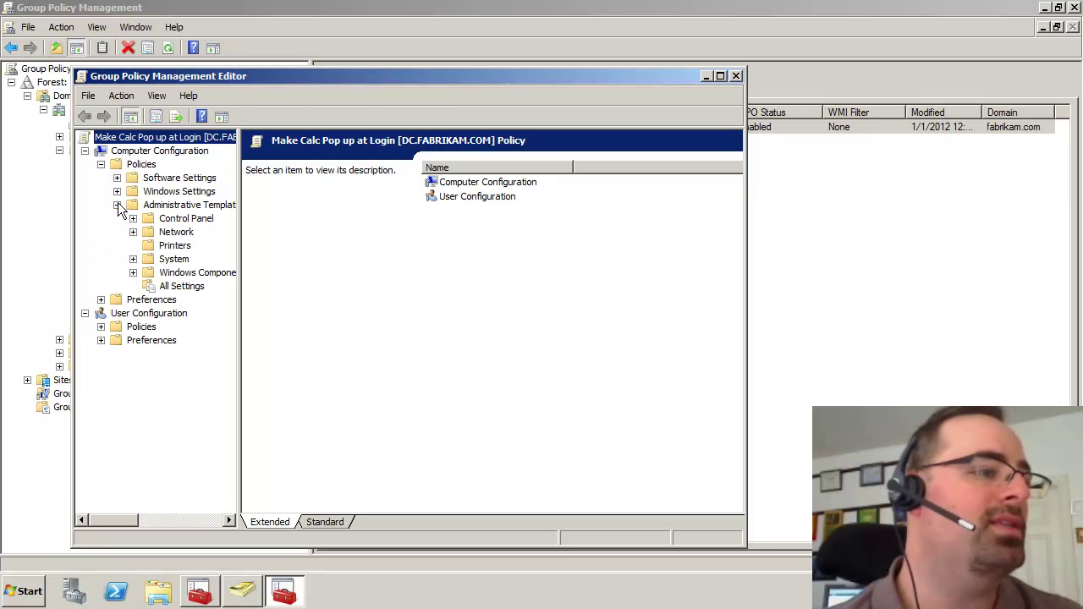
pyautogui.doubleClick(173, 259)
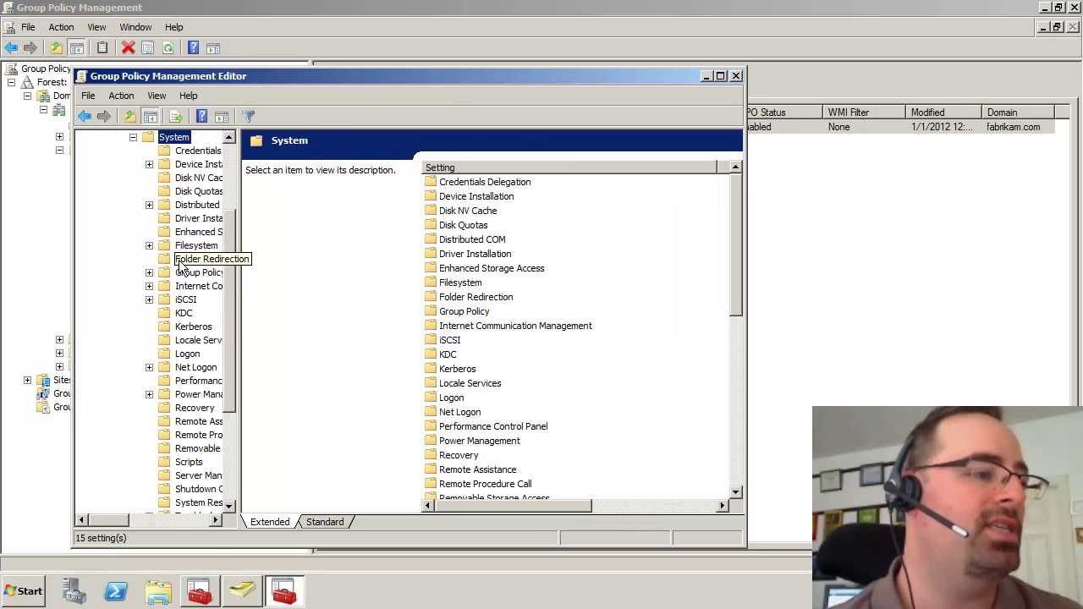
pyautogui.click(188, 354)
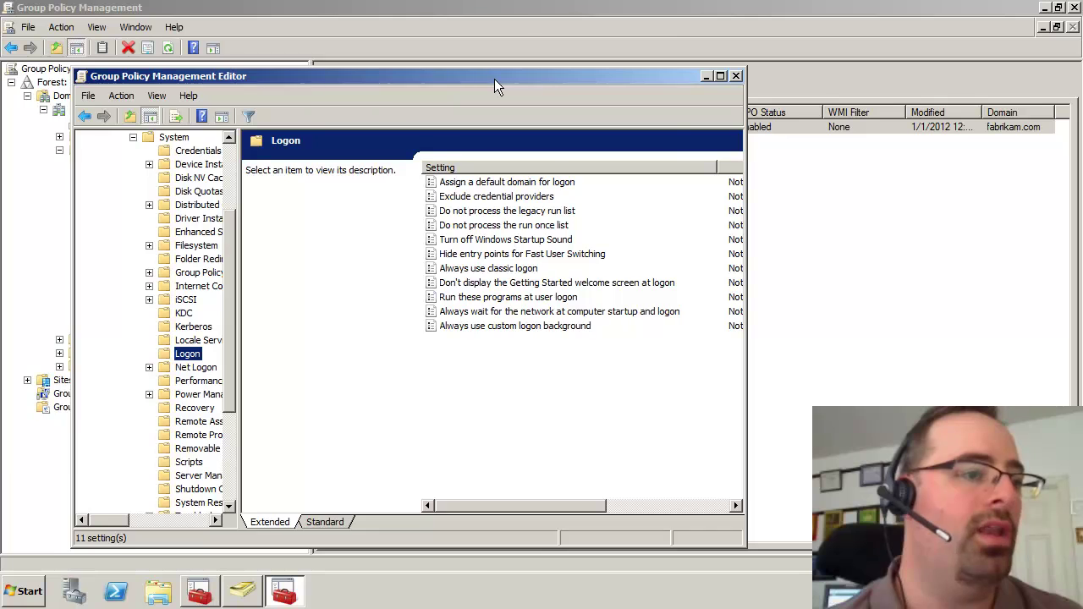
pyautogui.doubleClick(495, 77)
pyautogui.click(461, 230)
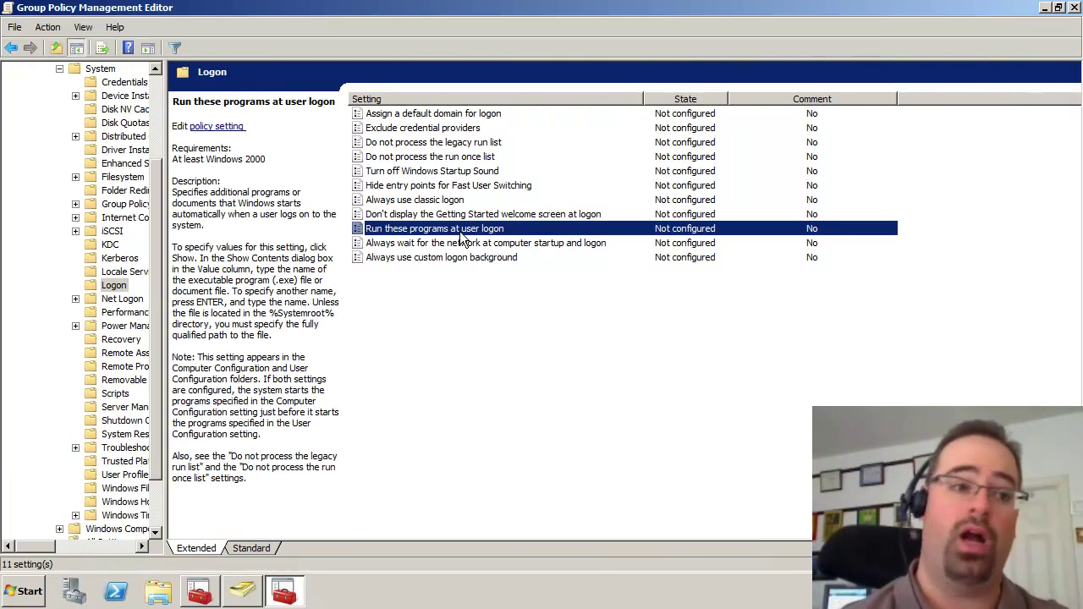
pyautogui.doubleClick(460, 231)
# Step: Enable the policy with c:\windows\system32\calc.exe as the item to run at logon, and save it
pyautogui.click(133, 169)
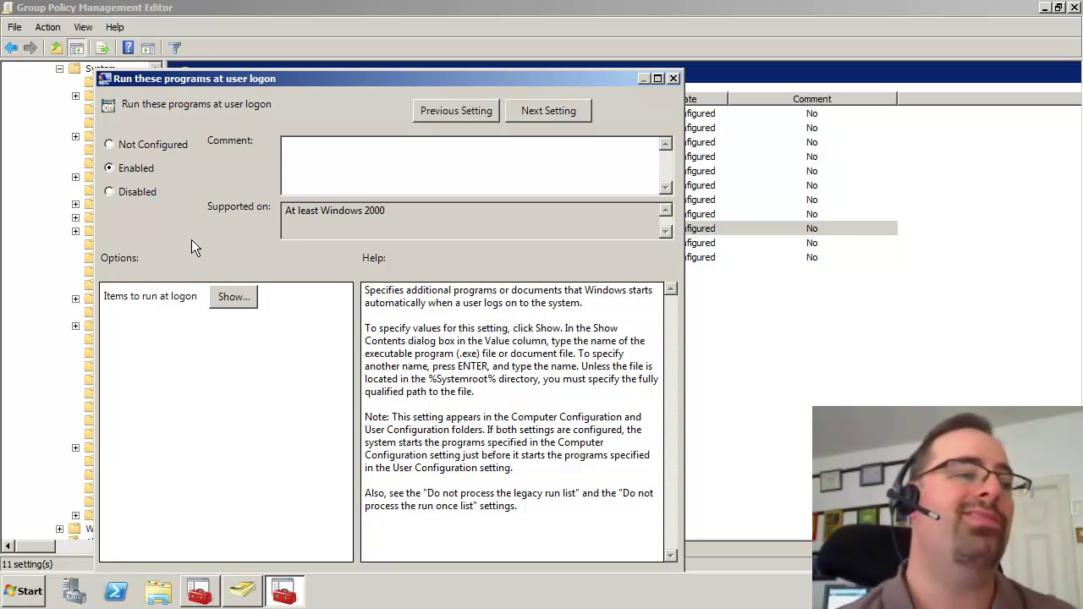
pyautogui.click(232, 301)
pyautogui.moveTo(283, 125); pyautogui.dragTo(353, 206)
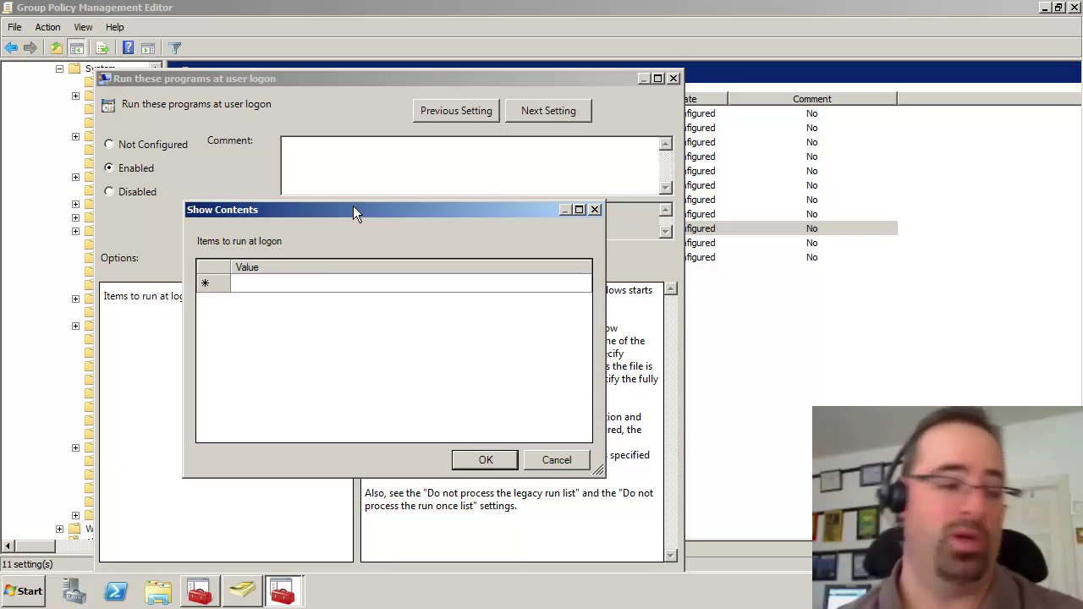
pyautogui.click(264, 287)
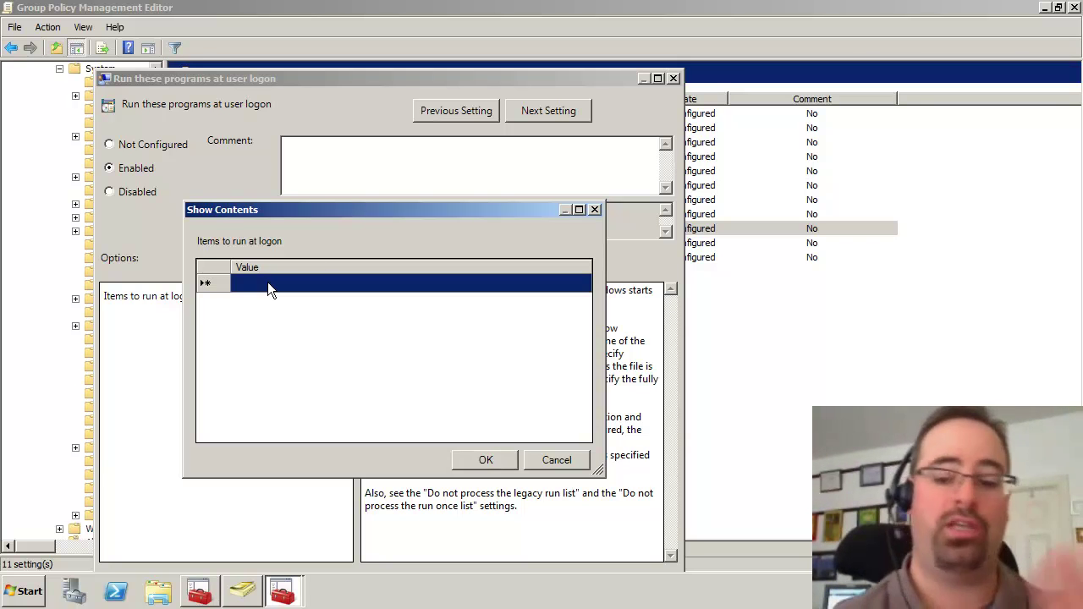
pyautogui.click(267, 285)
pyautogui.write('c:\\wi')
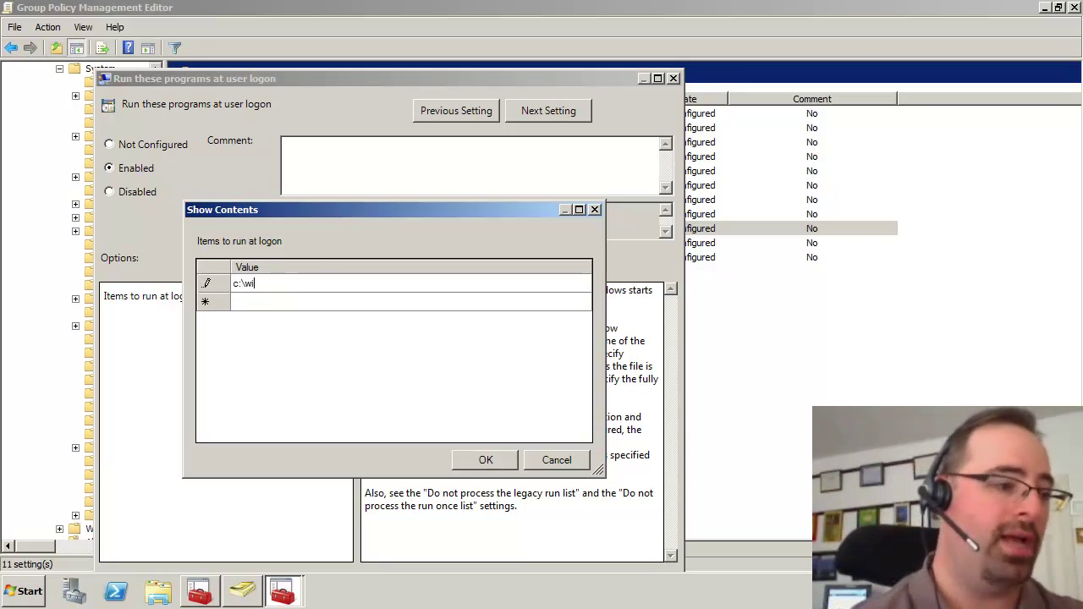
pyautogui.write('ndows\\system')
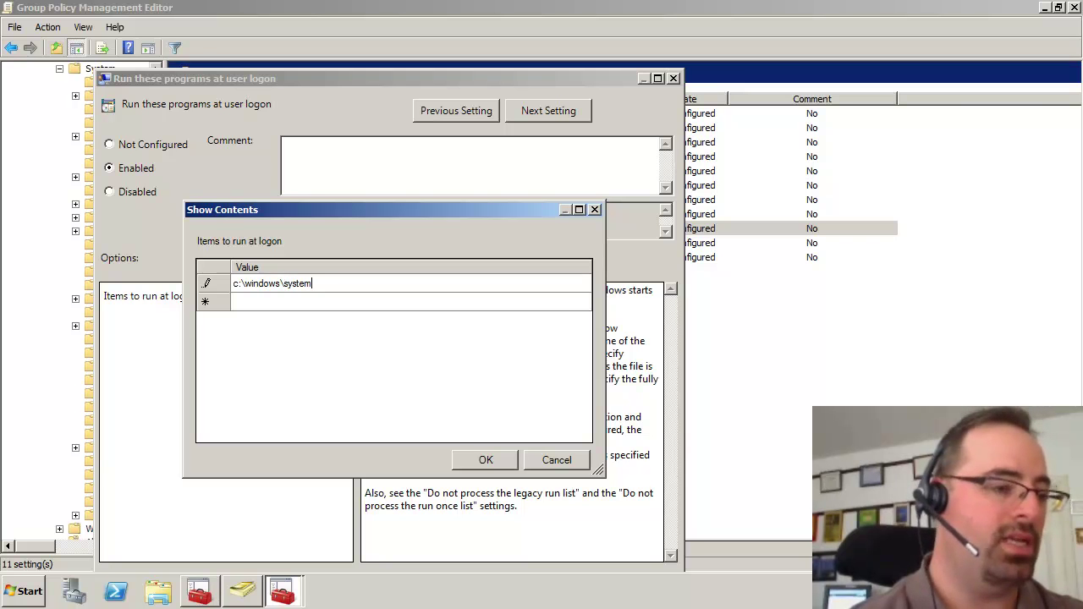
pyautogui.write('32\\calc.exe')
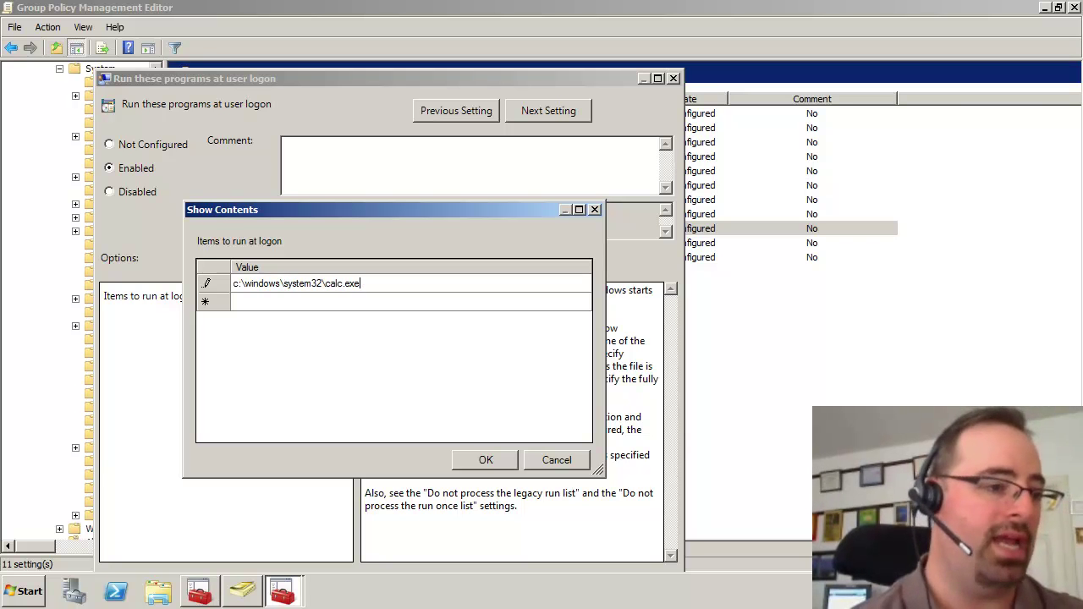
pyautogui.click(484, 460)
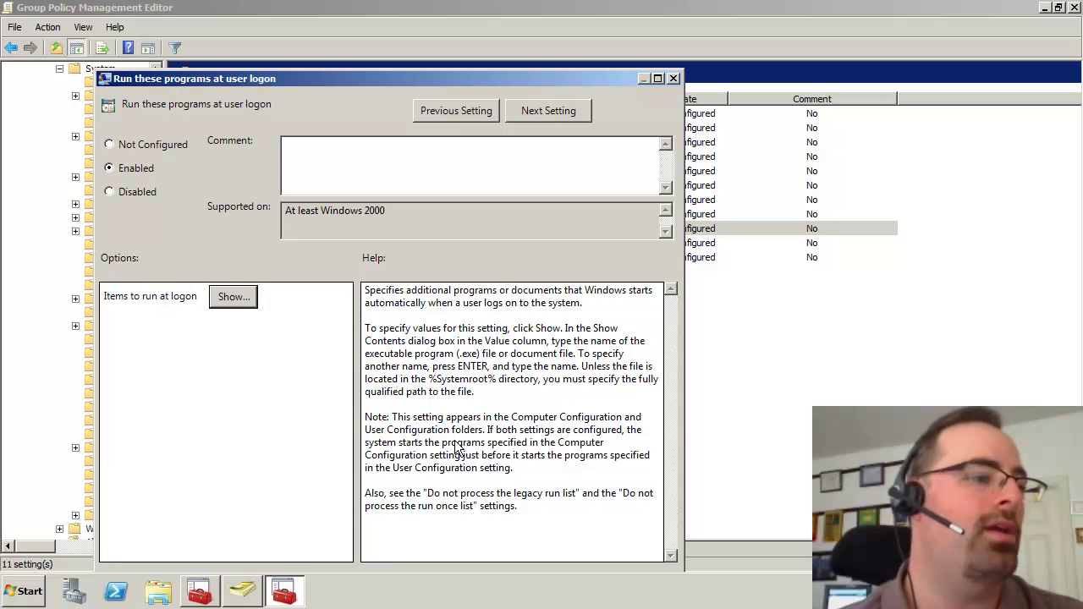
pyautogui.moveTo(533, 78); pyautogui.dragTo(542, 44)
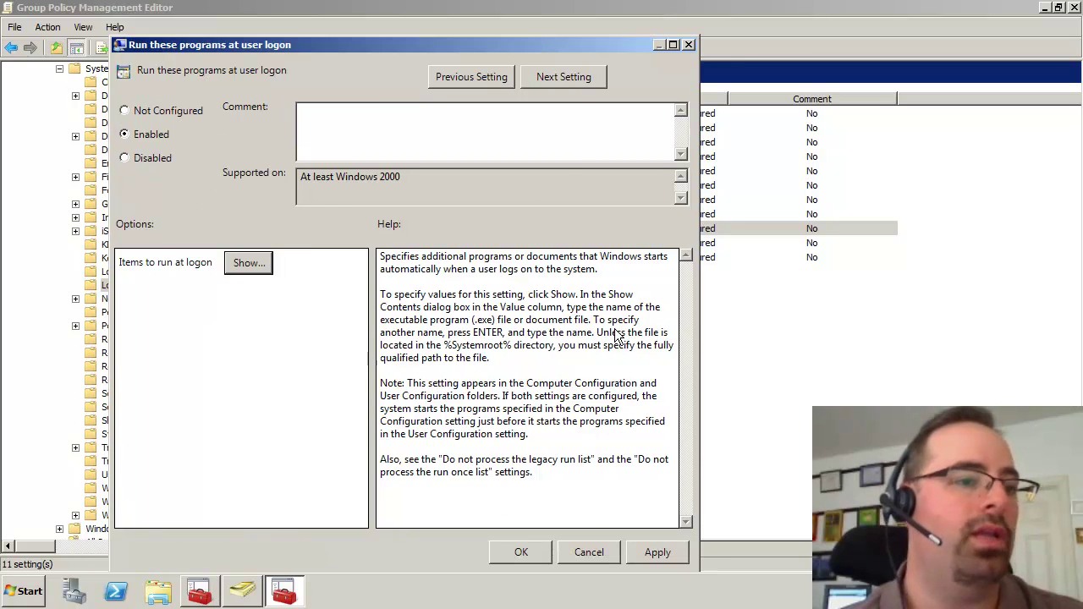
pyautogui.click(524, 552)
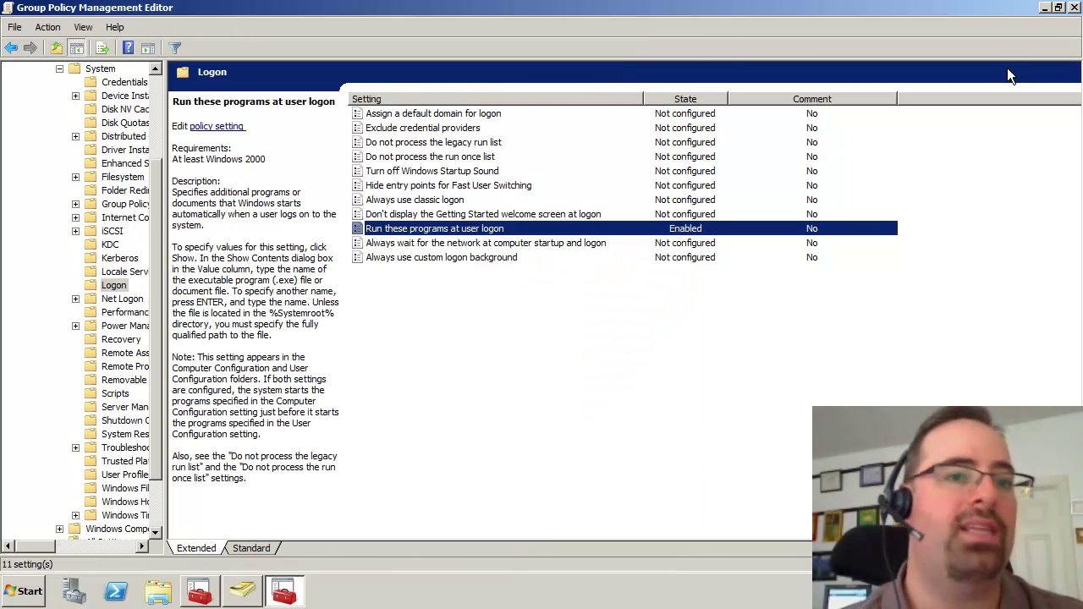
# Step: Close the policy editor and confirm in Active Directory Users and Computers that WIN7COMPUTER1 is in East Sales Desktops
pyautogui.click(1074, 9)
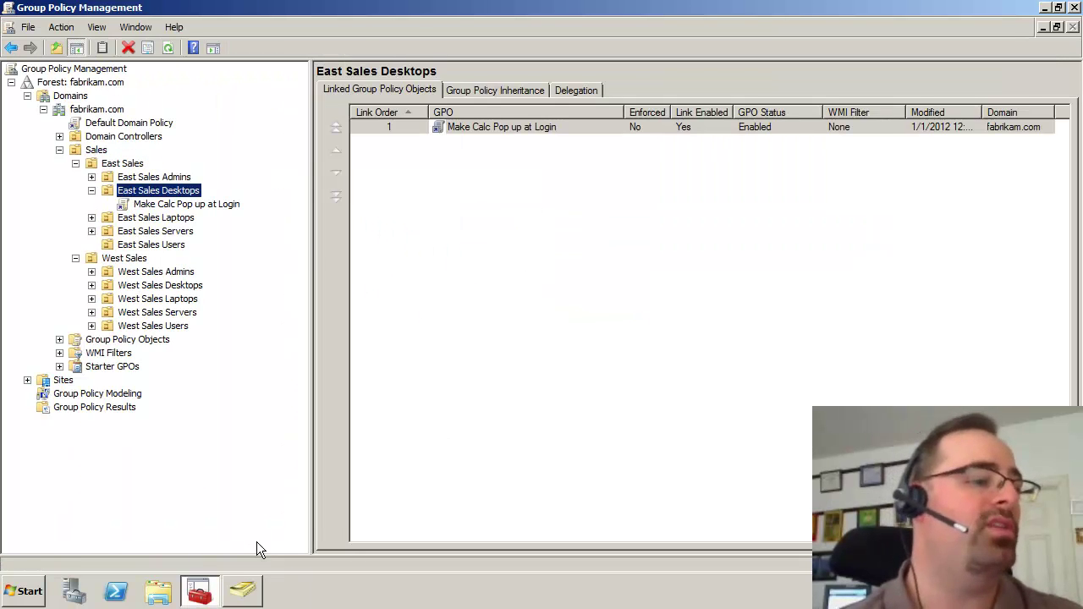
pyautogui.click(242, 590)
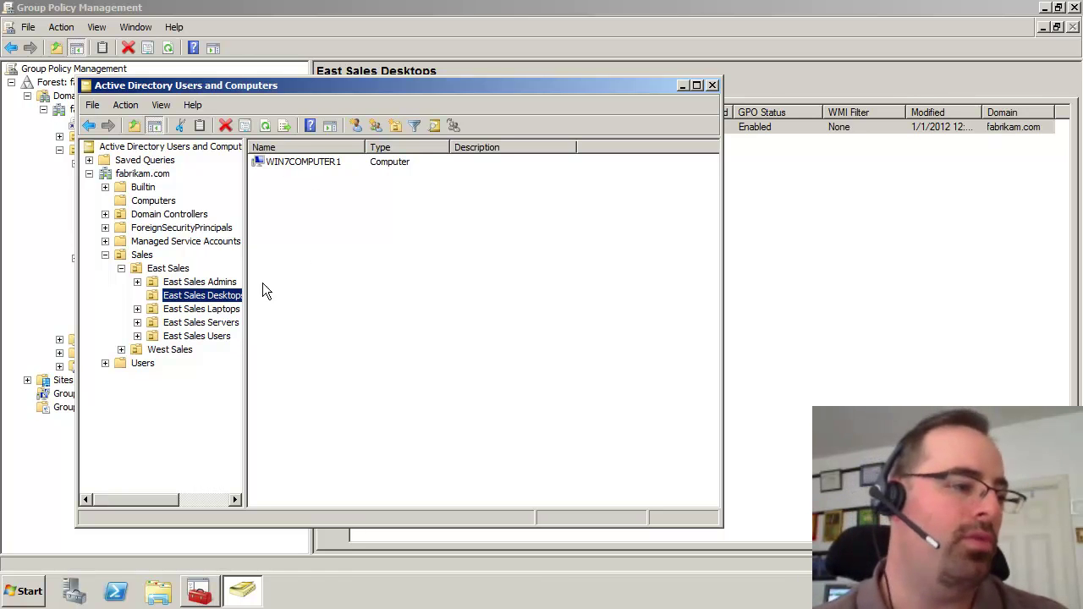
pyautogui.moveTo(246, 292); pyautogui.dragTo(290, 125)
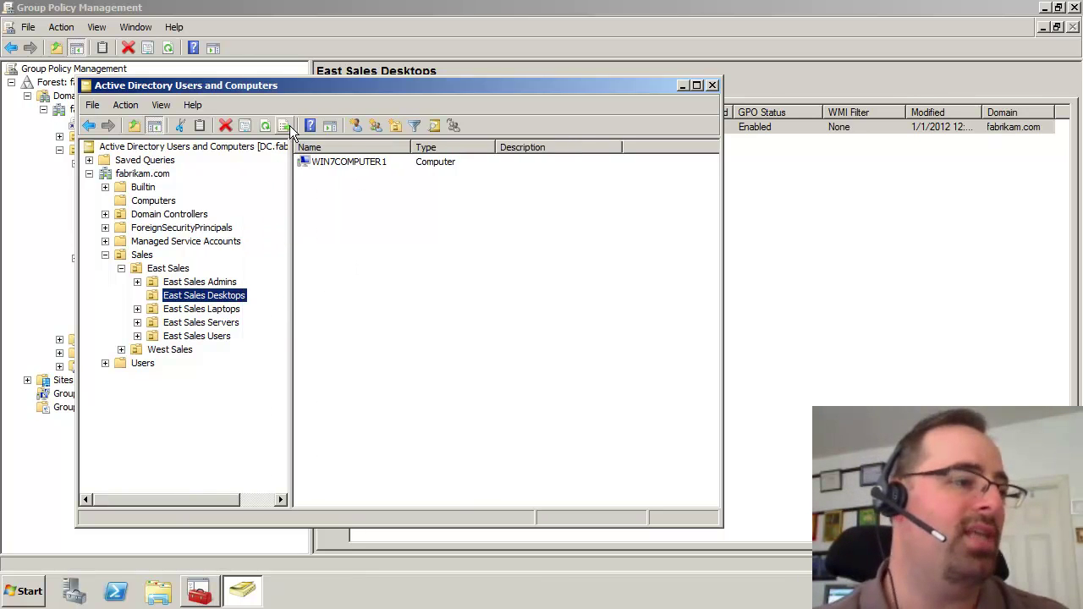
pyautogui.moveTo(289, 88); pyautogui.dragTo(515, 108)
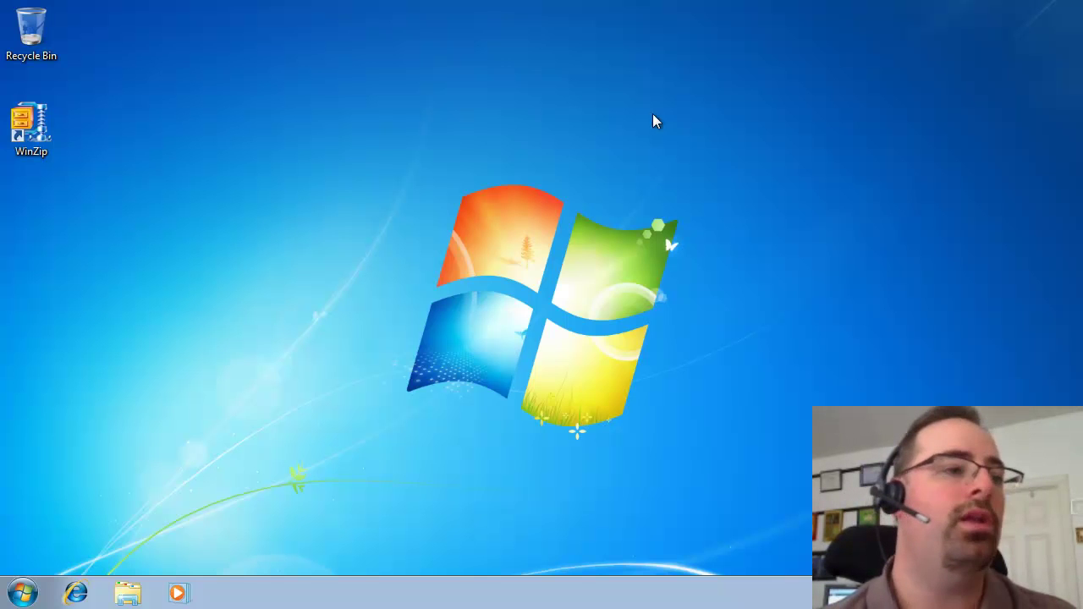
# Step: Restart the Windows 7 client from the Start menu's Shut down options
pyautogui.click(23, 593)
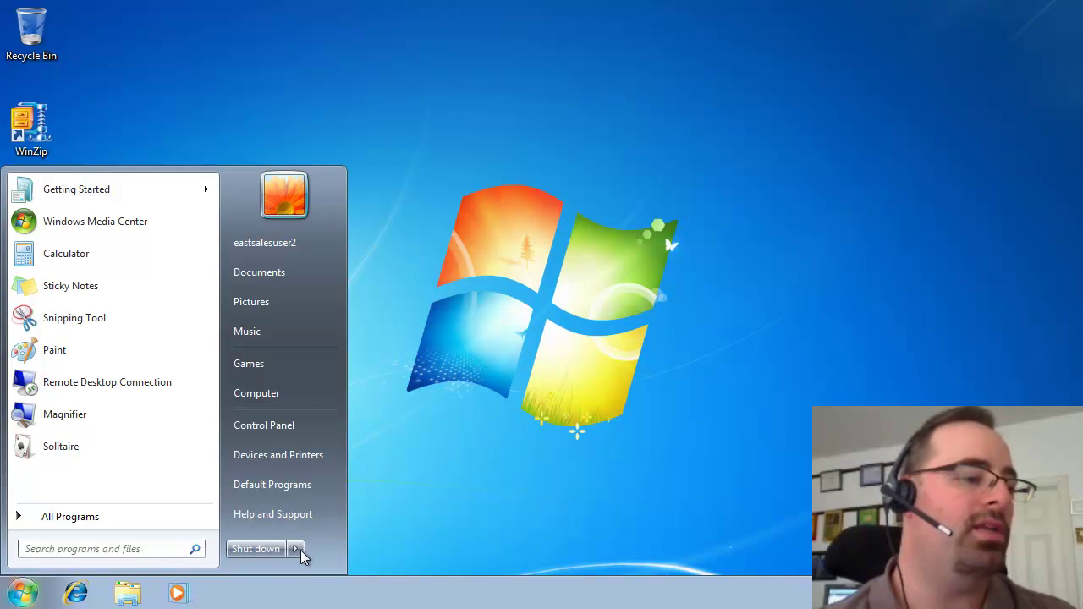
pyautogui.moveTo(304, 551)
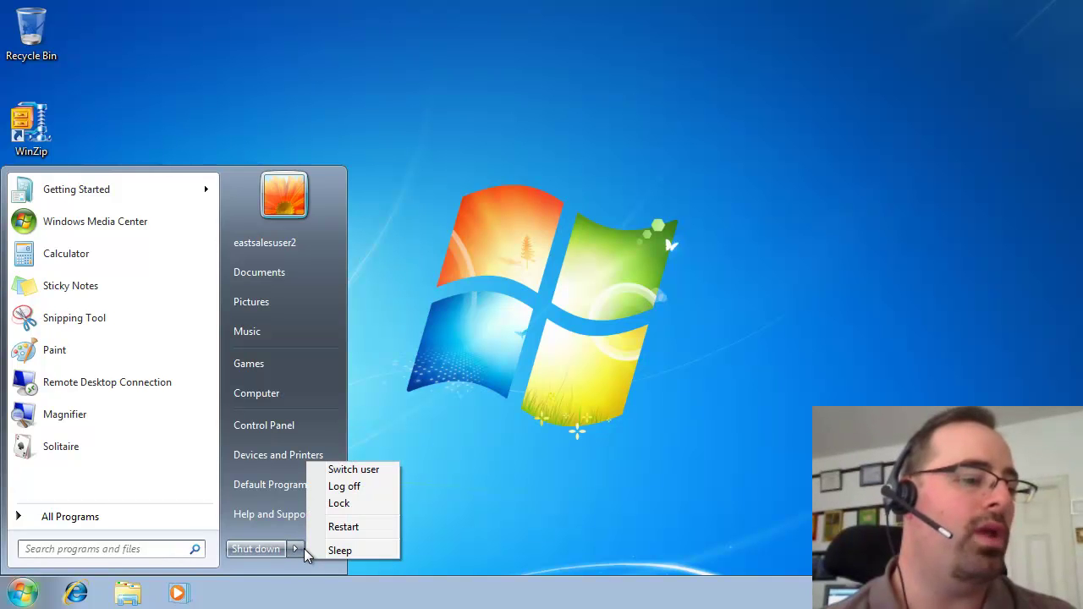
pyautogui.click(344, 529)
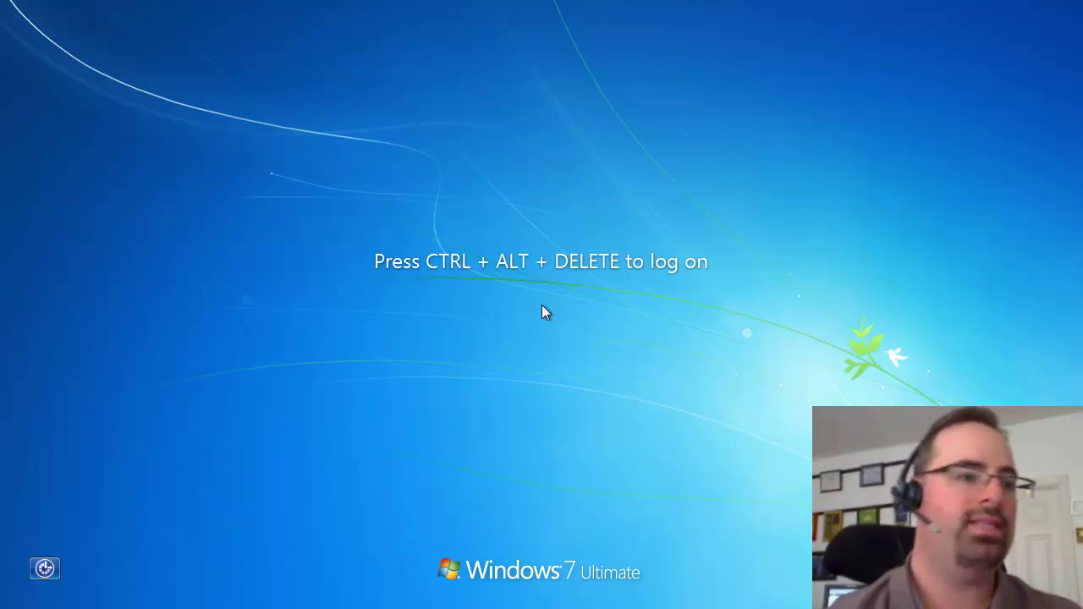
# Step: Log on to Windows 7 as the East Sales user and see Calculator launch automatically
pyautogui.hotkey('ctrl', 'alt', 'Delete')
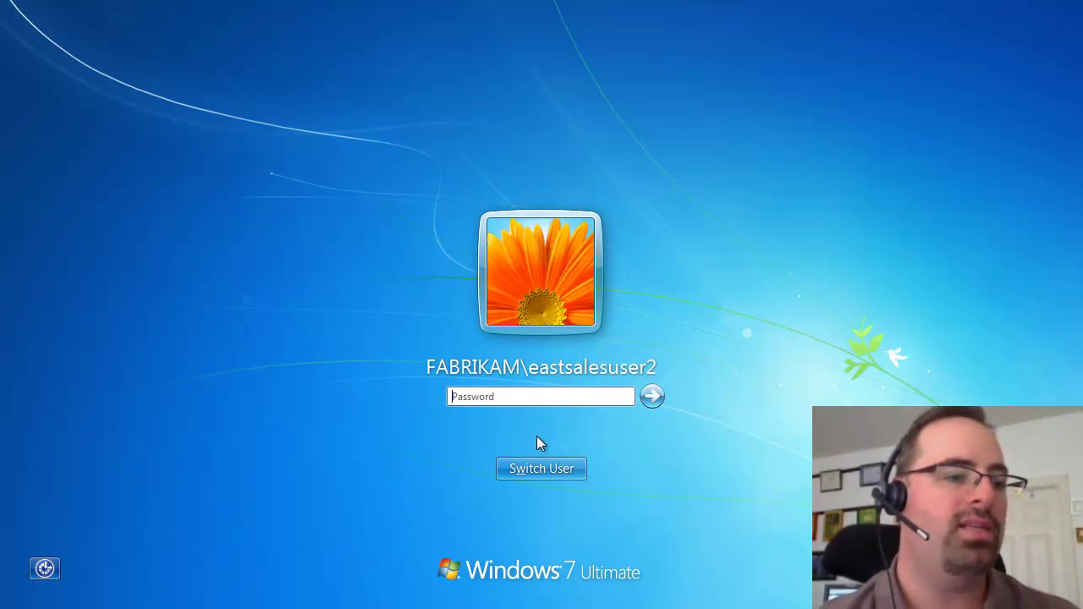
pyautogui.click(555, 395)
pyautogui.press('Return')
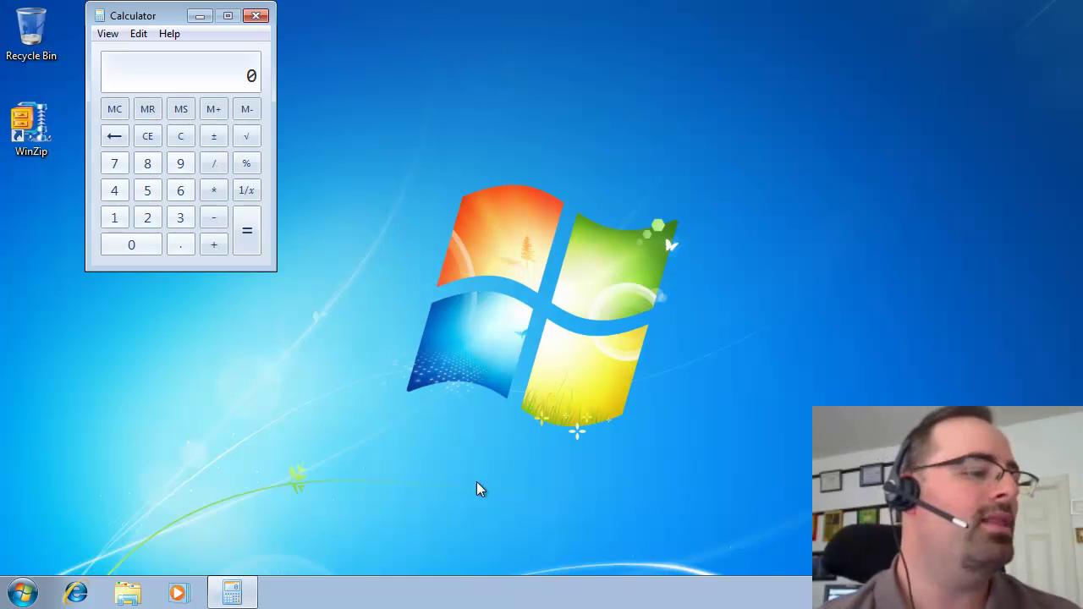
pyautogui.click(18, 595)
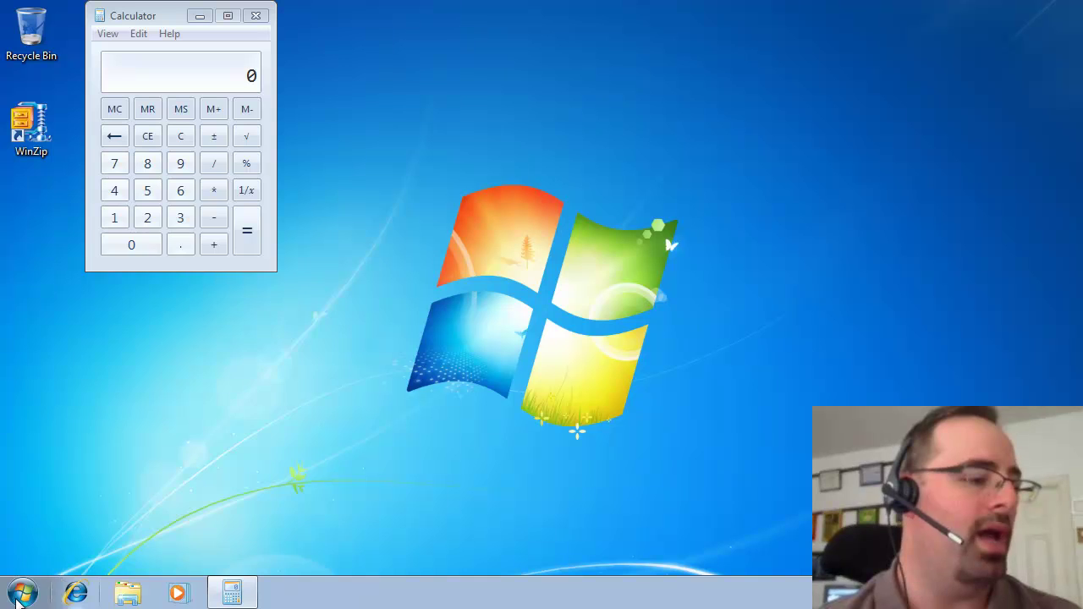
# Step: Log off and log back on as a different domain user account via Other User
pyautogui.click(294, 550)
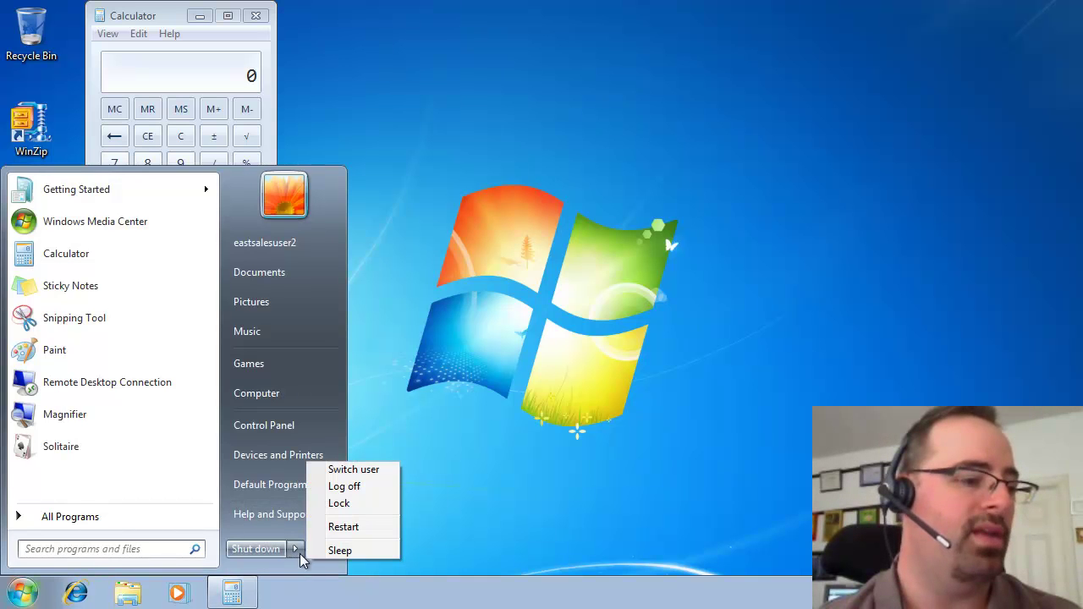
pyautogui.click(377, 492)
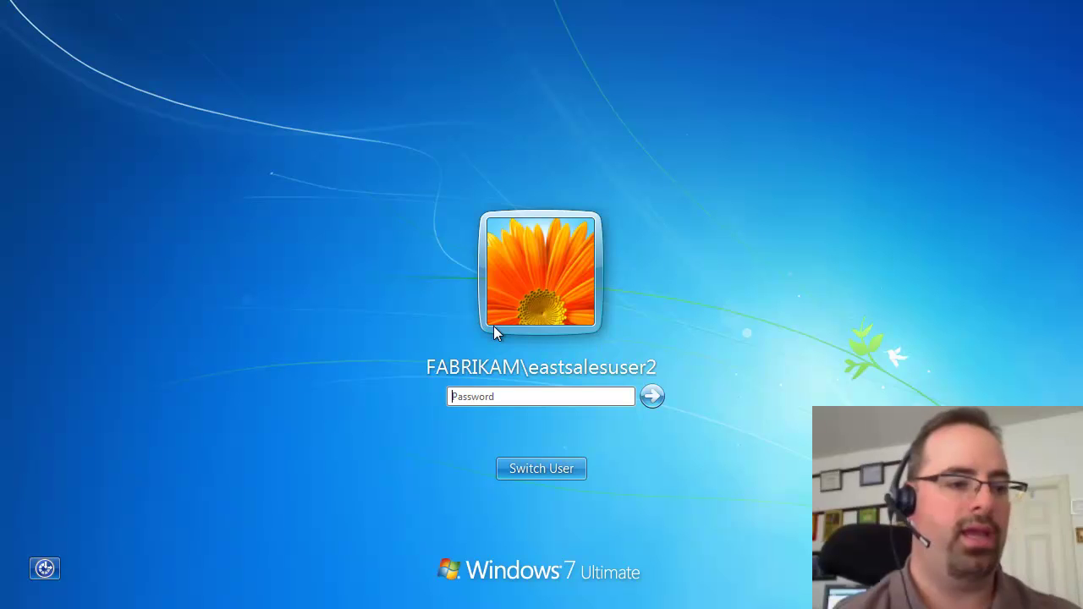
pyautogui.click(533, 468)
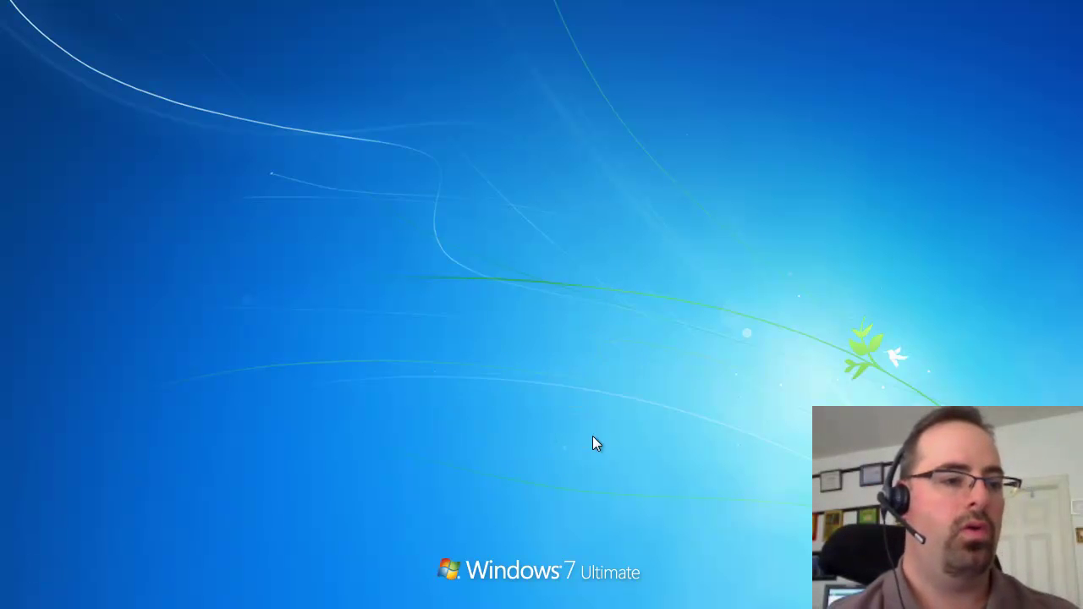
pyautogui.write('wesmcdonald')
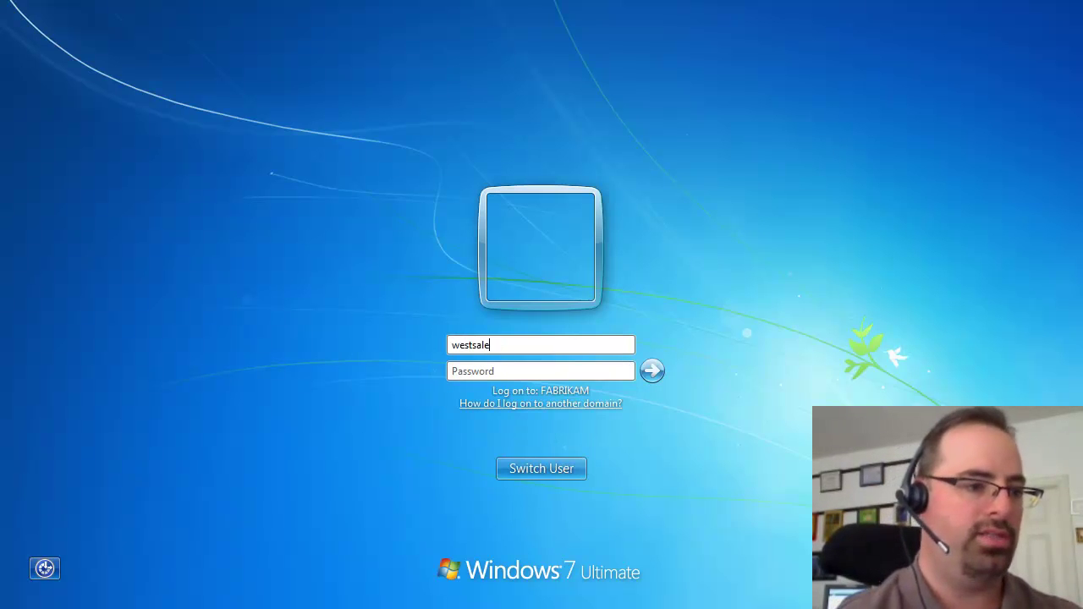
pyautogui.press('Return')
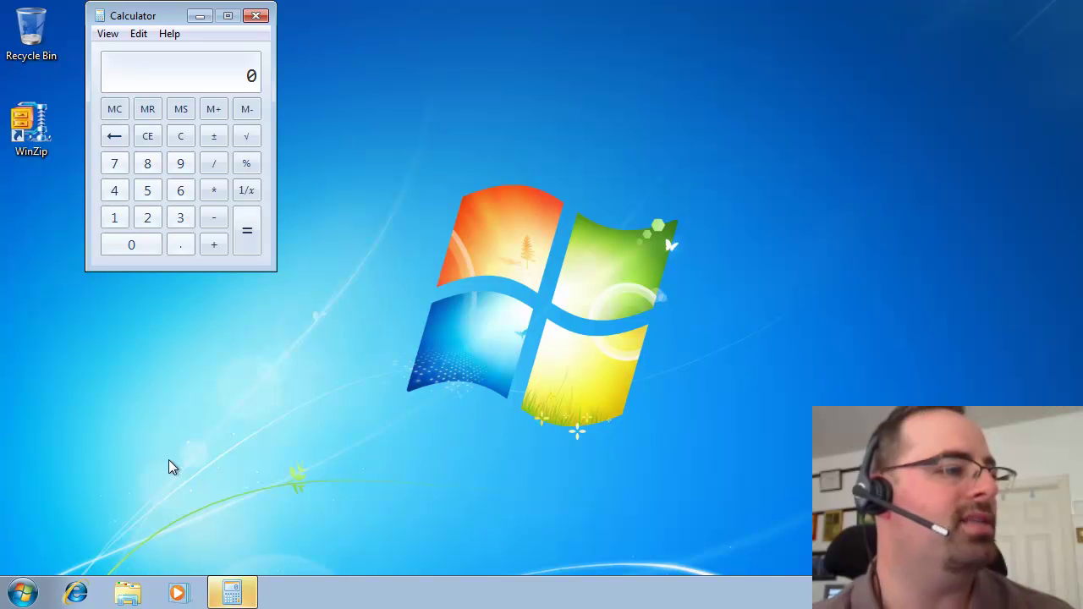
# Step: Check the logged-on user in the Start menu, then move Calculator lower and further right
pyautogui.click(23, 592)
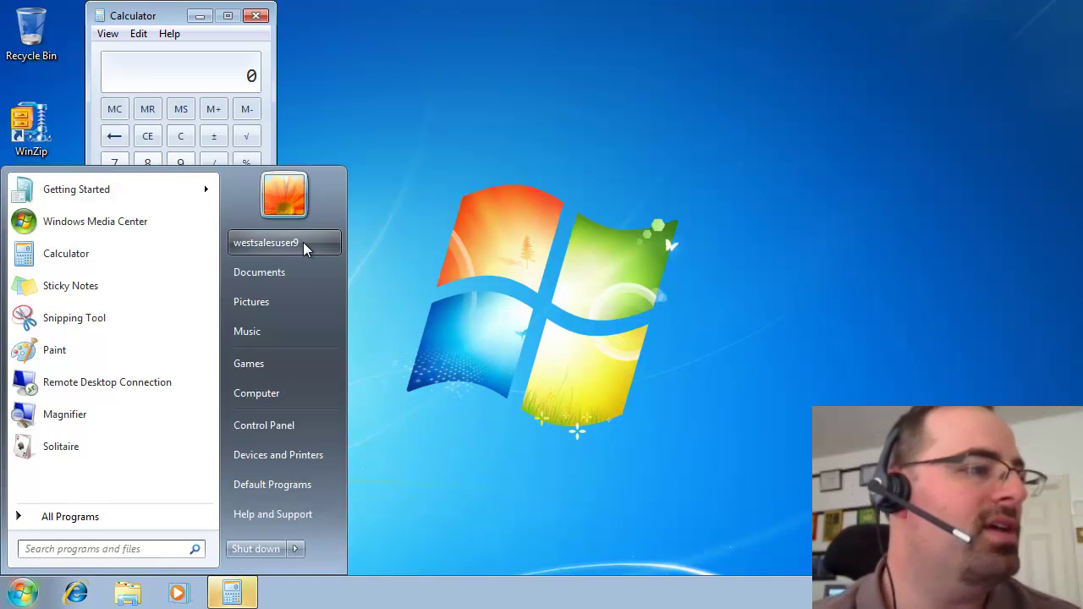
pyautogui.click(435, 198)
pyautogui.moveTo(159, 22); pyautogui.dragTo(214, 90)
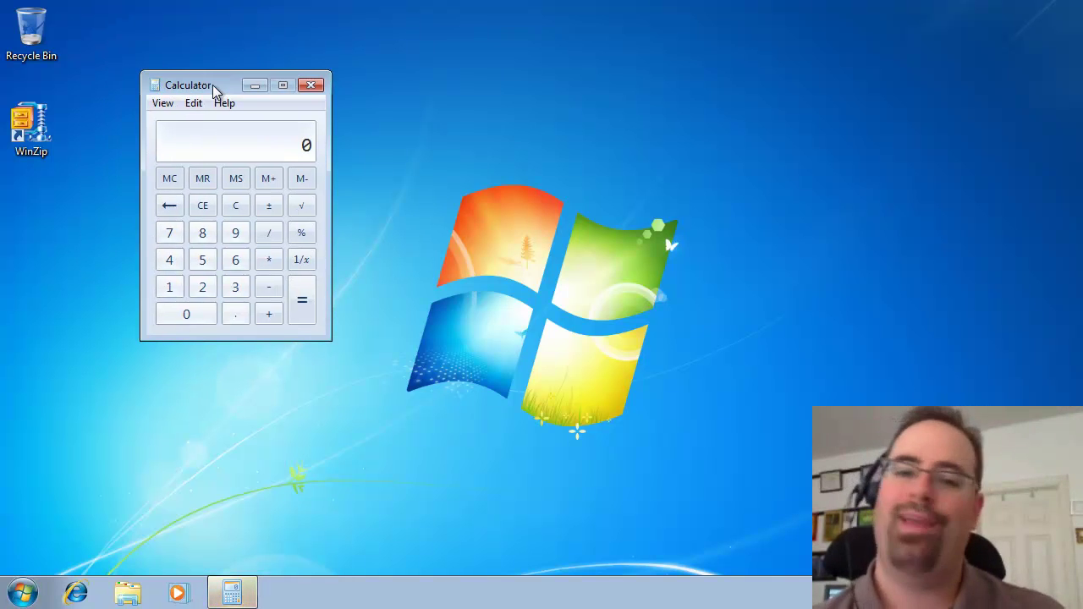